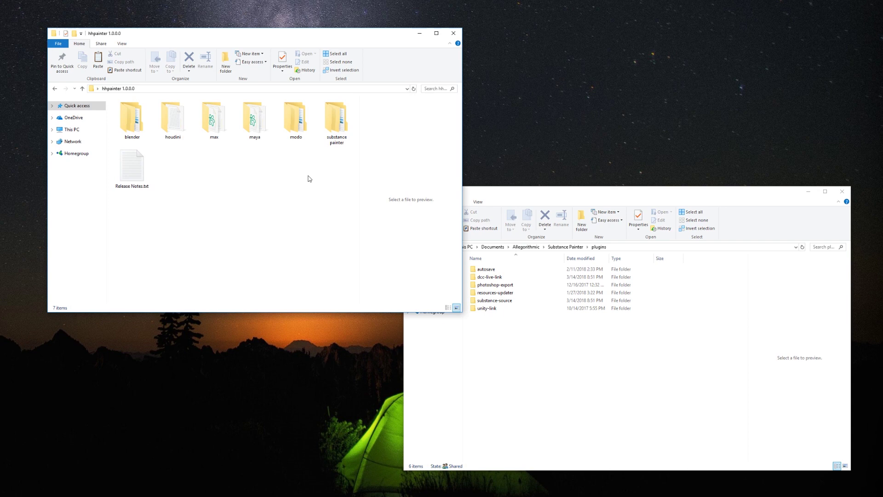
Copy the hhconnect folder into Documents/Allegorithmic/Substance Painter/plugins
double_click(329, 136)
right_click(127, 115)
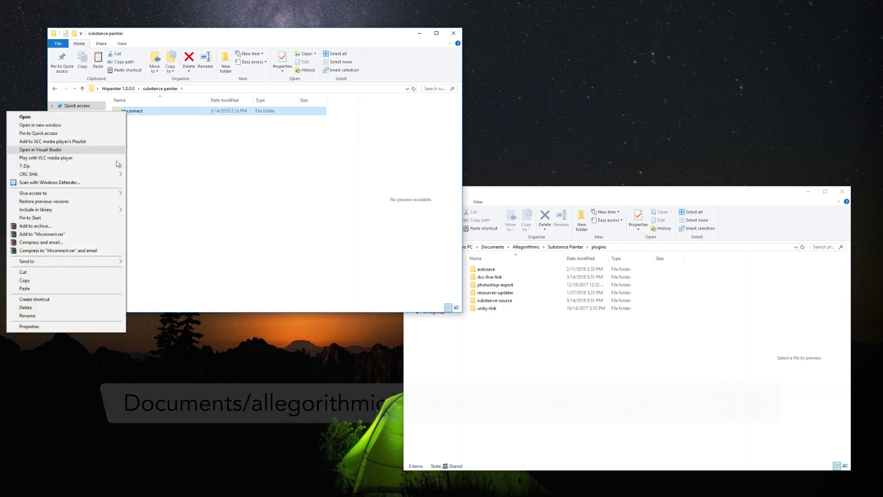
left_click(63, 282)
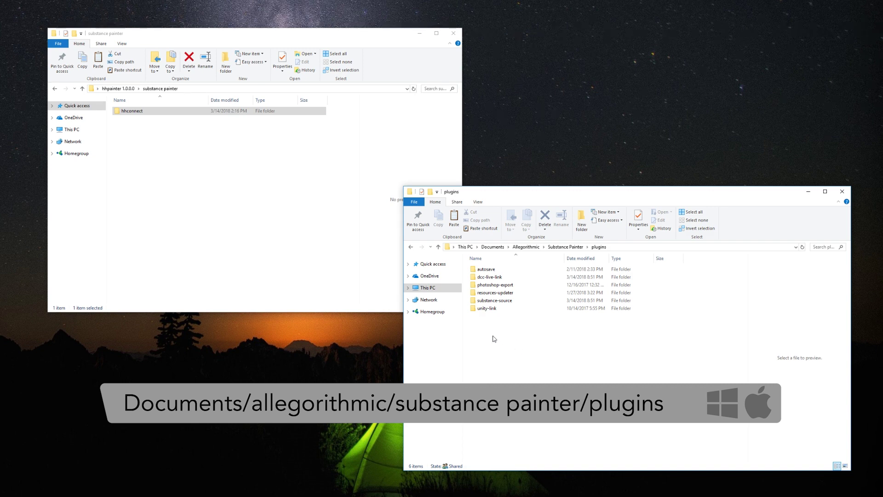
right_click(493, 338)
left_click(457, 389)
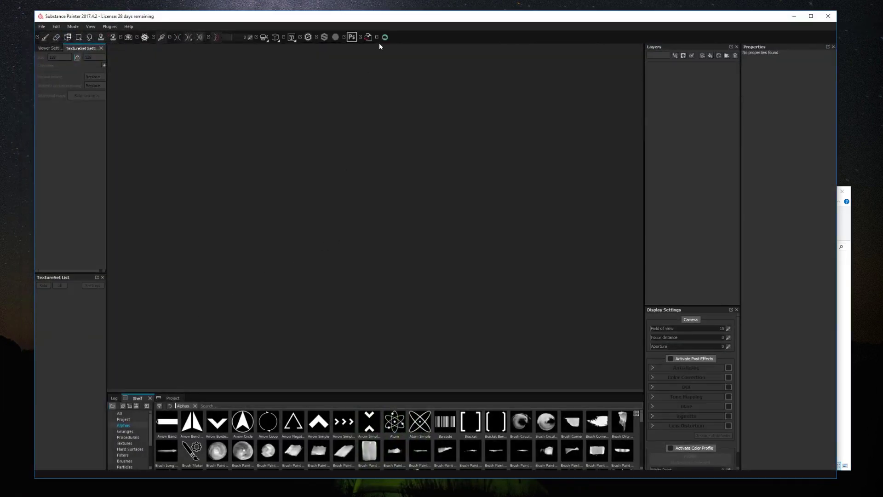
Open the Hedgehog Connect plugin window from Substance Painter's green toolbar icon
left_click(385, 37)
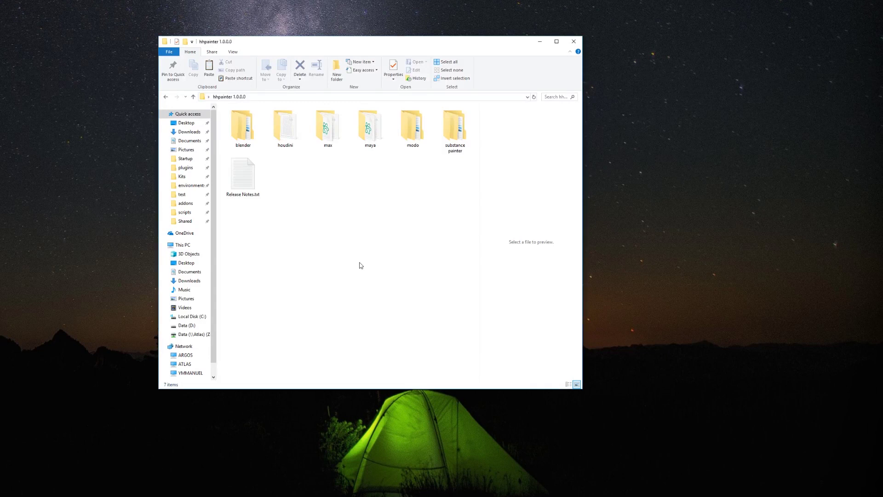
Copy hhconnect and the two .mel scripts from the maya folder into Documents/maya/2018/prefs/scripts
double_click(370, 127)
left_click(262, 135)
key("shift+Up")
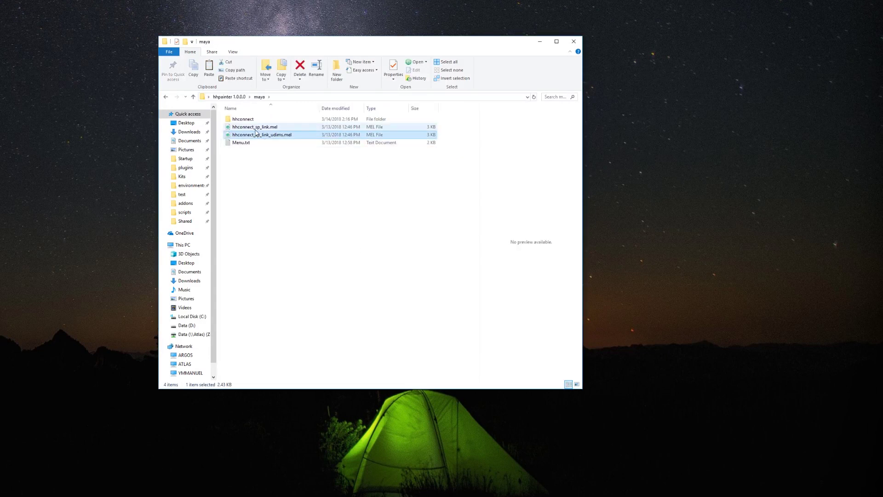
key("shift+Up")
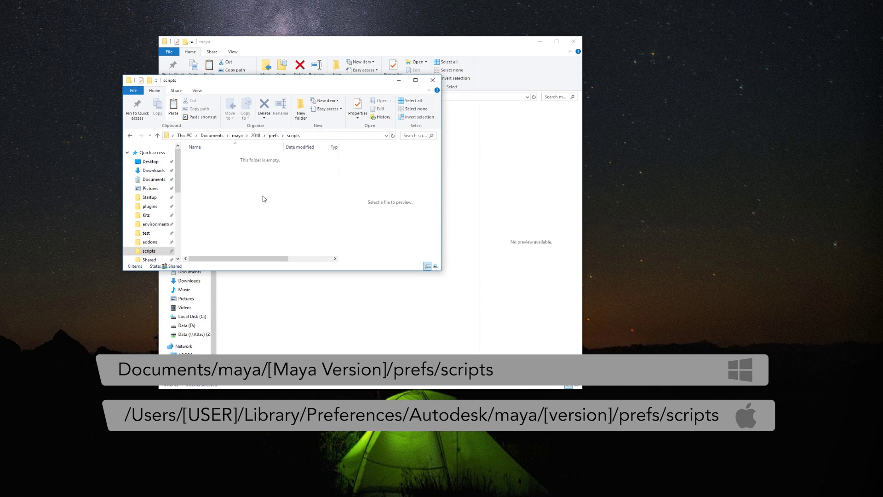
key("ctrl+v")
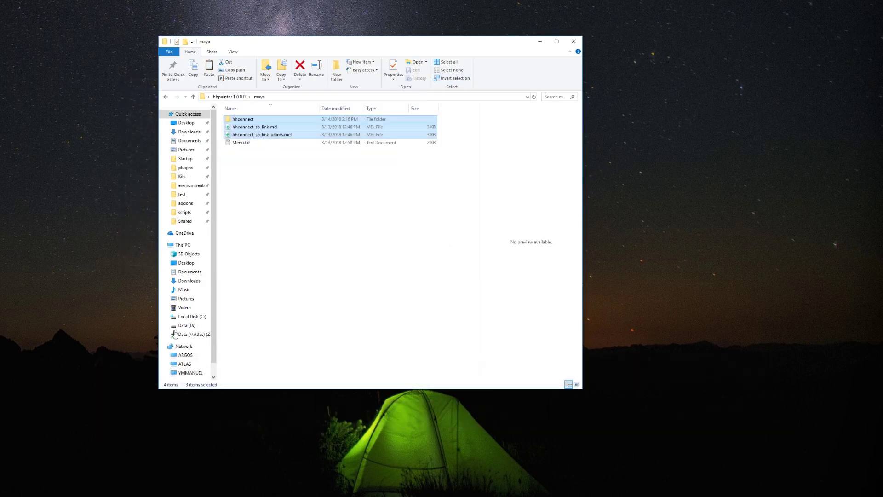
left_click(241, 143)
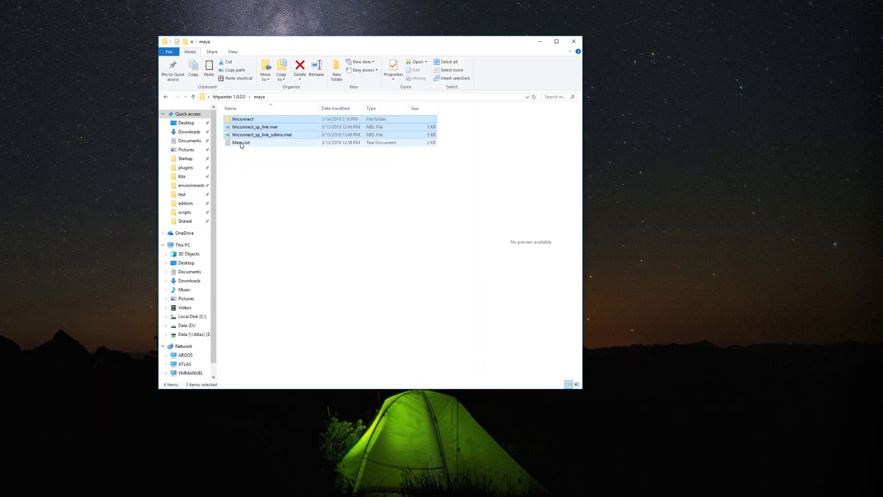
Open Menu.txt in Notepad, copy all its script text, and close it
double_click(241, 143)
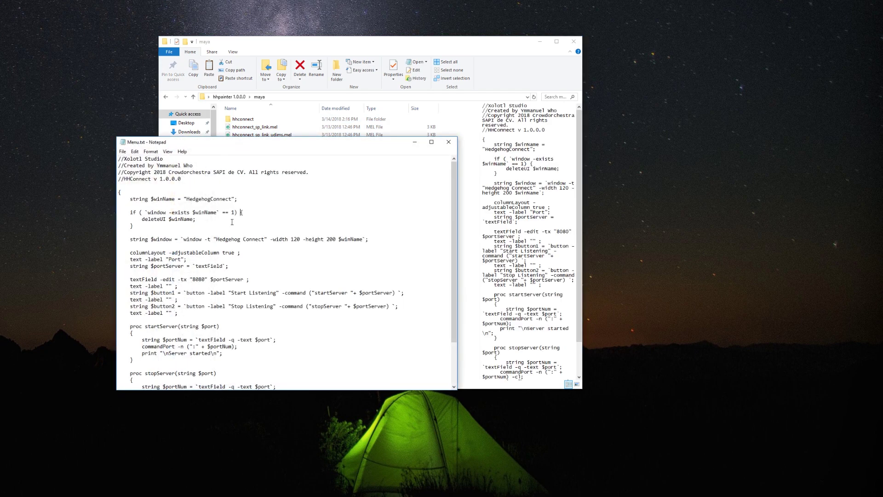
scroll(232, 223, "down", 1)
key("ctrl+a")
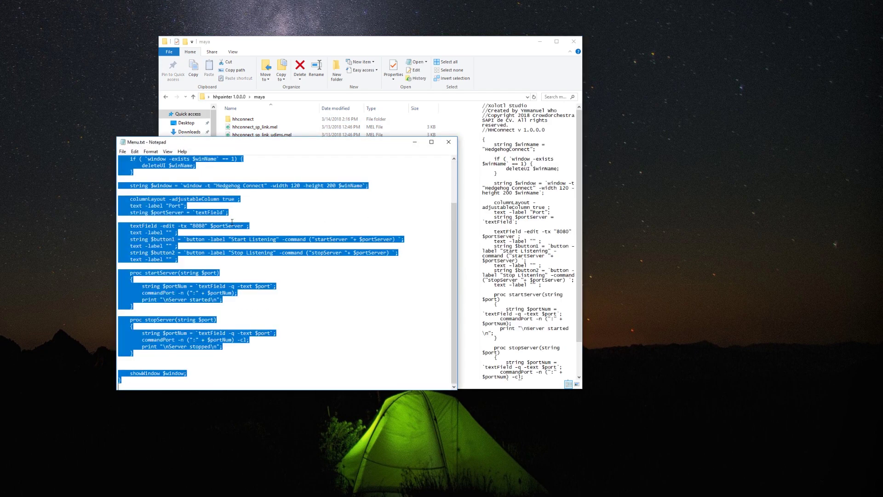
left_click(448, 141)
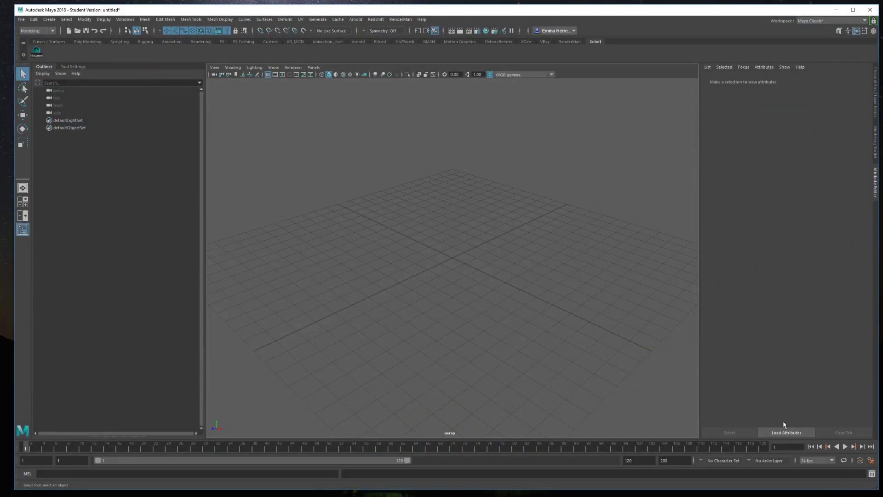
Paste the script into the Script Editor's MEL tab, save it as a shelf button, and launch it
left_click(872, 474)
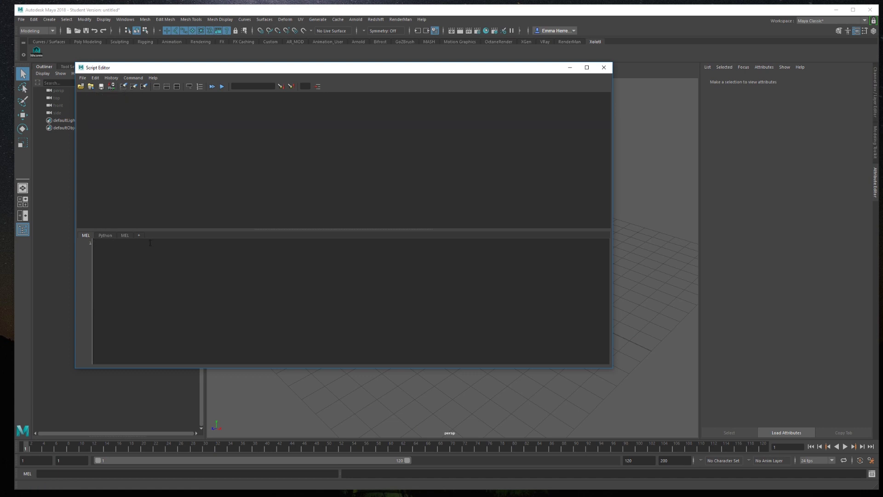
key("ctrl+v")
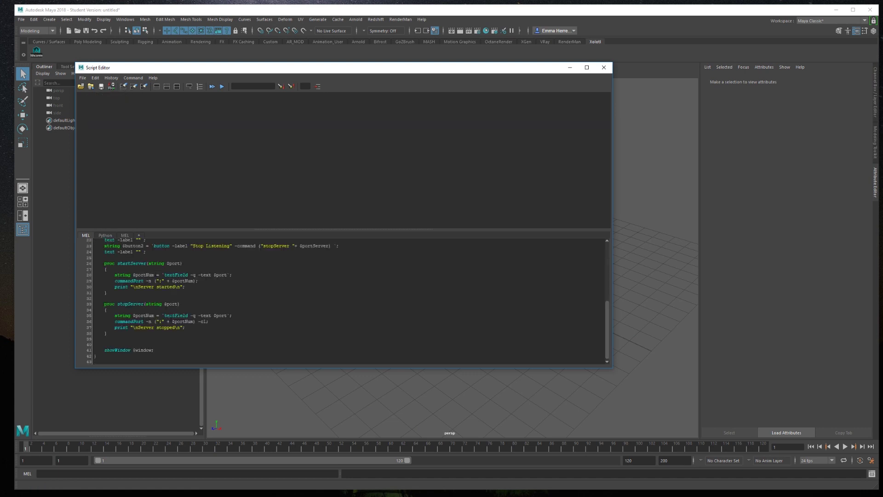
scroll(172, 317, "up", 7)
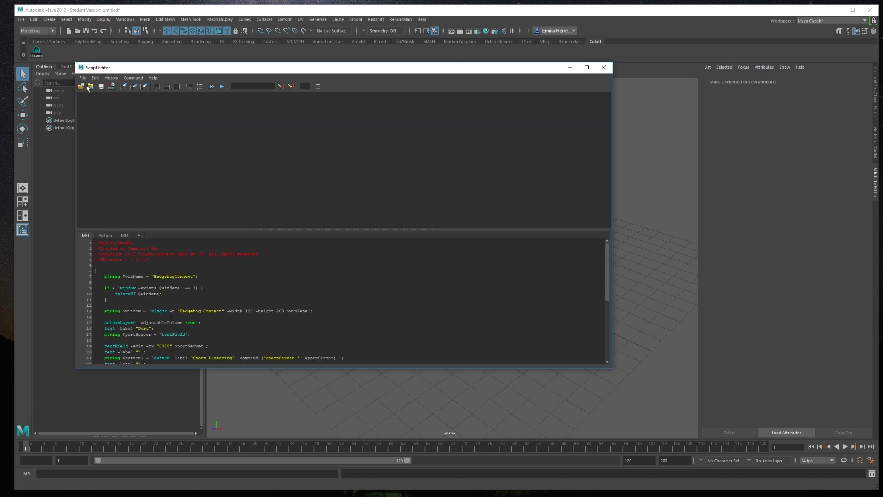
left_click(82, 77)
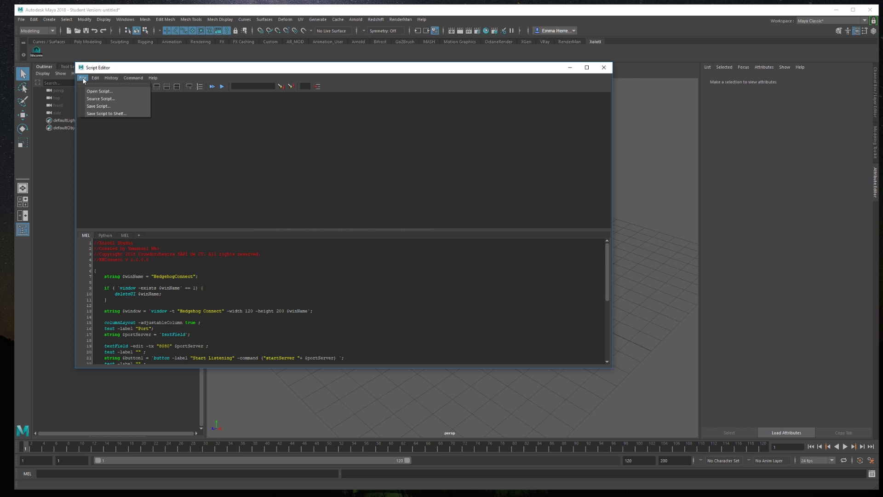
left_click(100, 114)
type("xolotl")
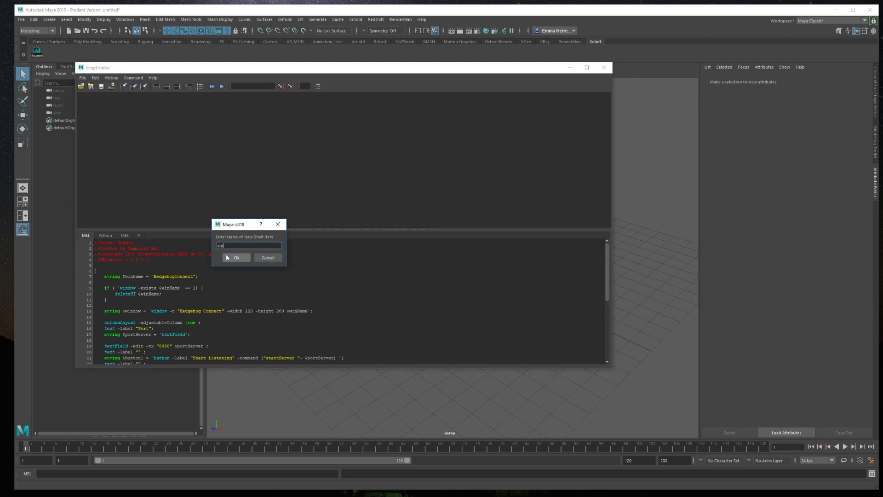
left_click(234, 258)
left_click(604, 67)
left_click(49, 52)
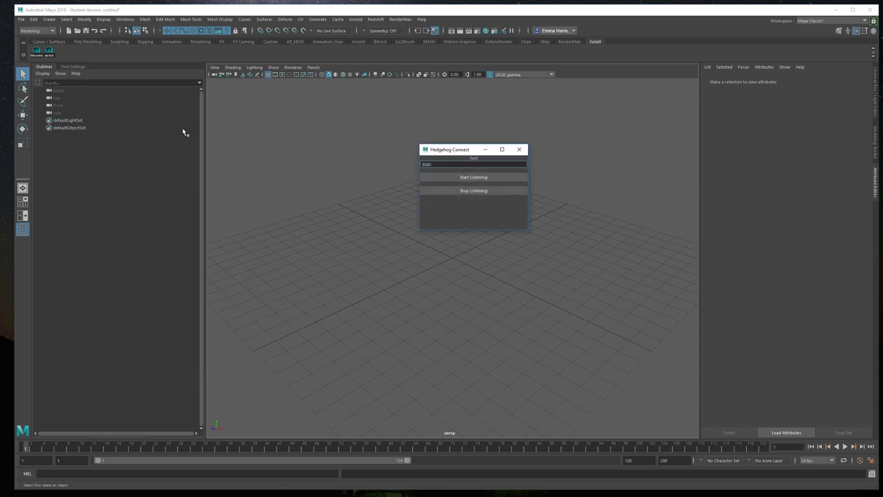
Open the Hedgehog Connect port window from the shelf and click Start Listening
left_click(23, 52)
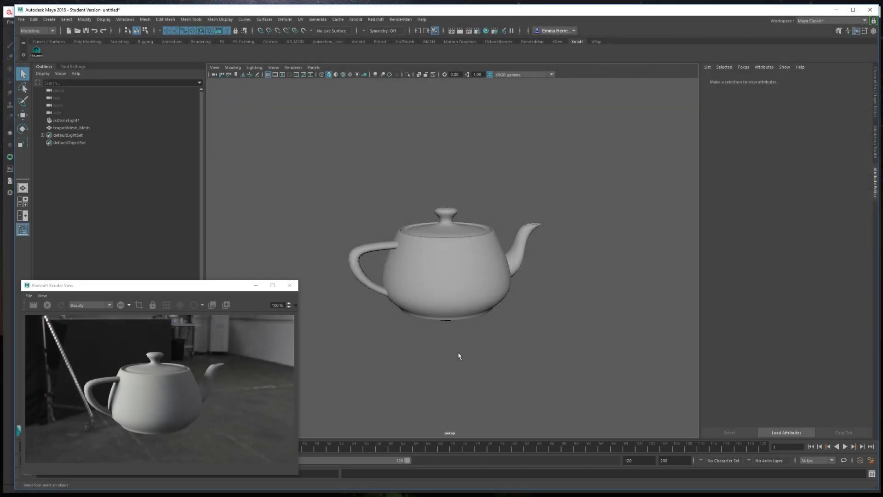
left_click(37, 50)
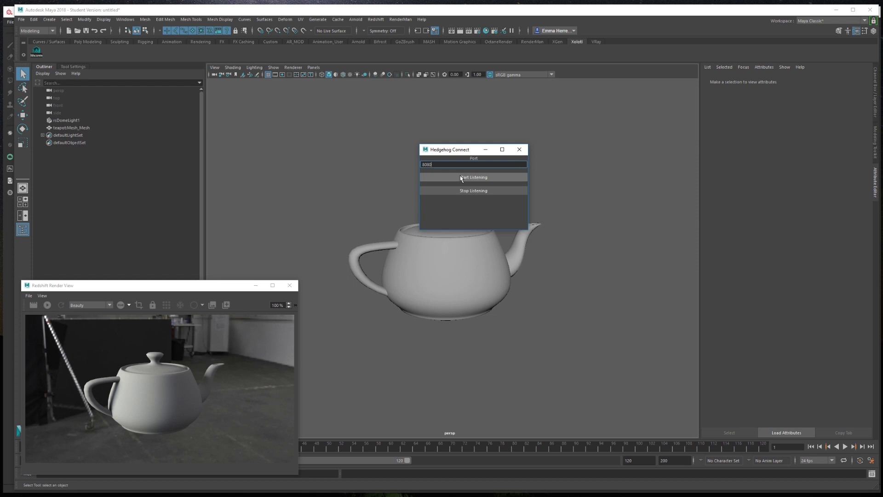
left_click(461, 178)
left_click(522, 150)
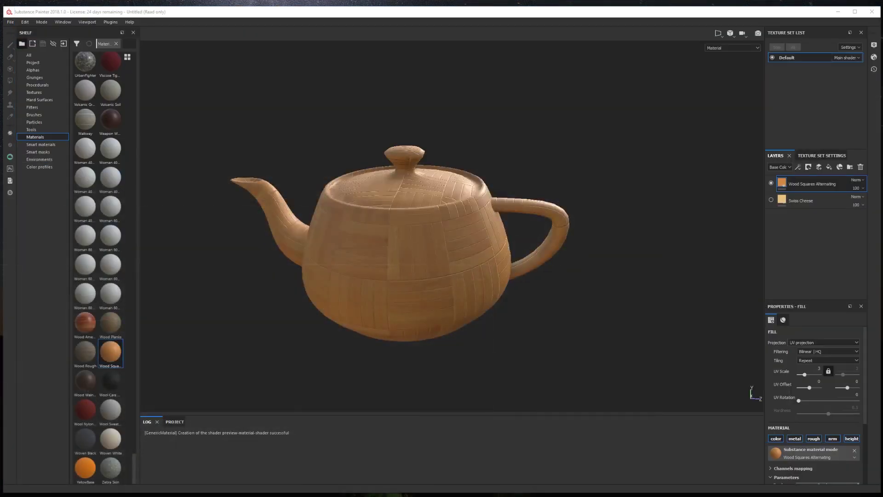
Reopen the Hedgehog Connect window in Substance Painter, reposition it, and toggle Pin/Unpin
left_click(204, 317)
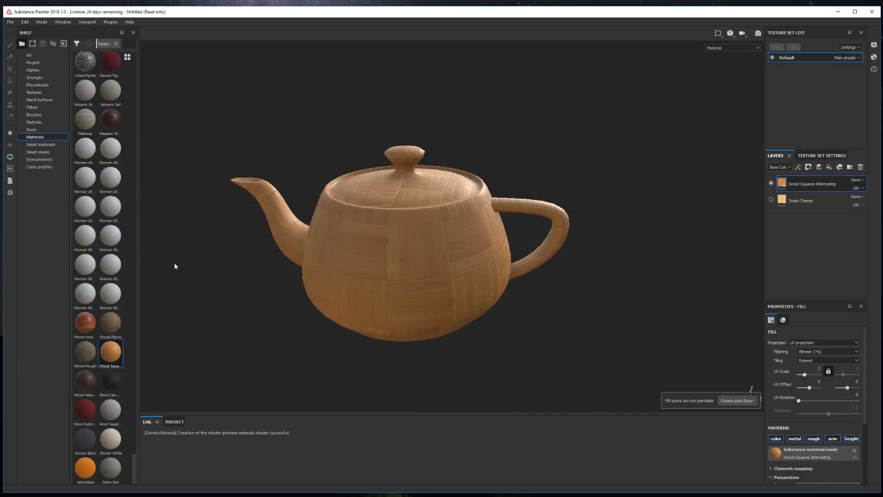
left_click(15, 162)
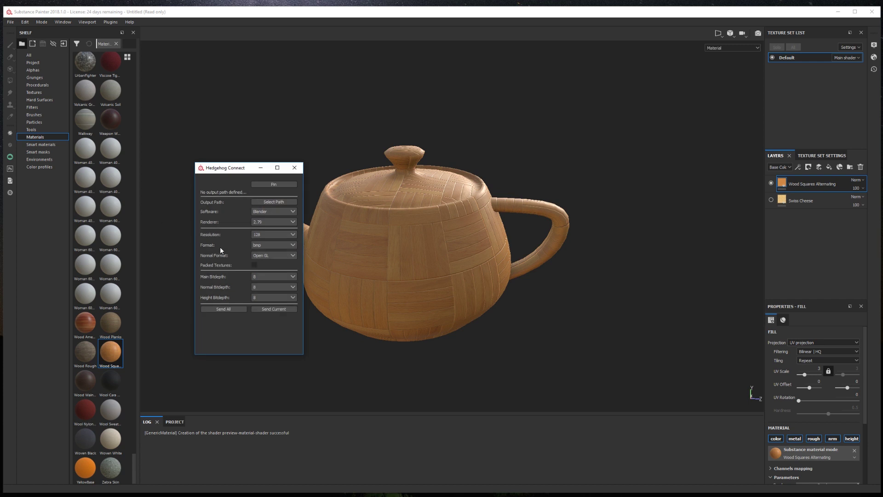
left_click_drag(228, 172, 227, 151)
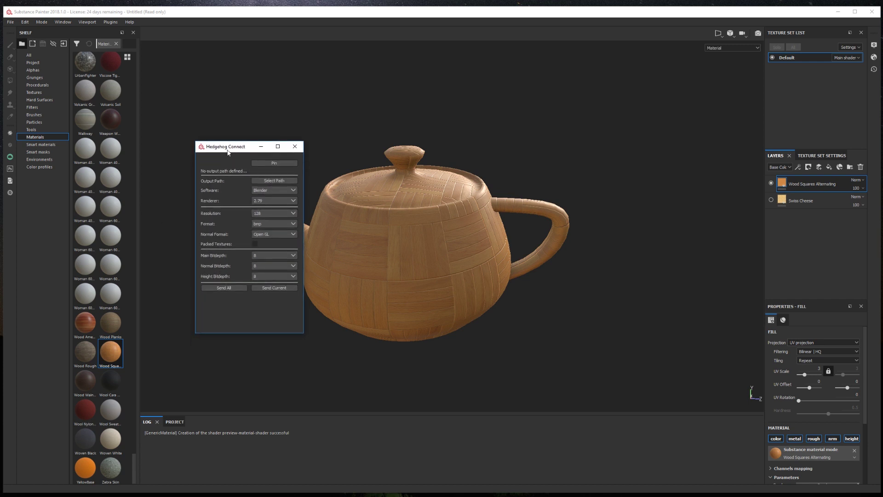
left_click(289, 163)
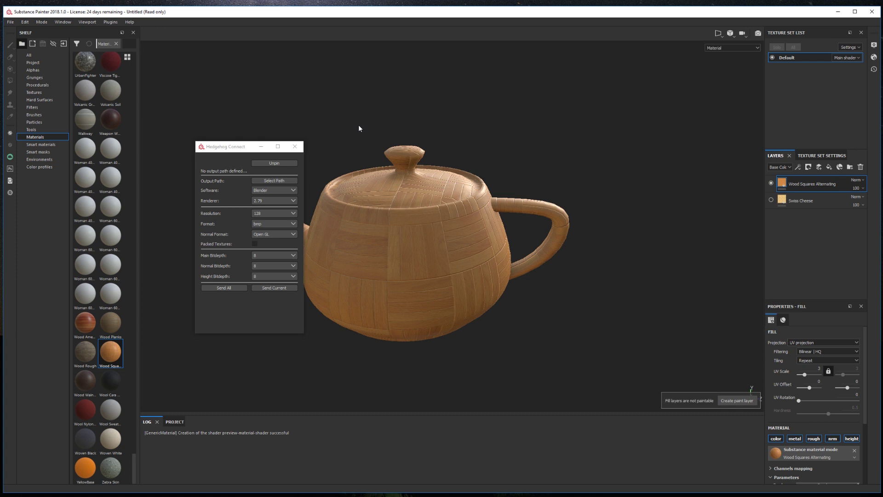
left_click(286, 163)
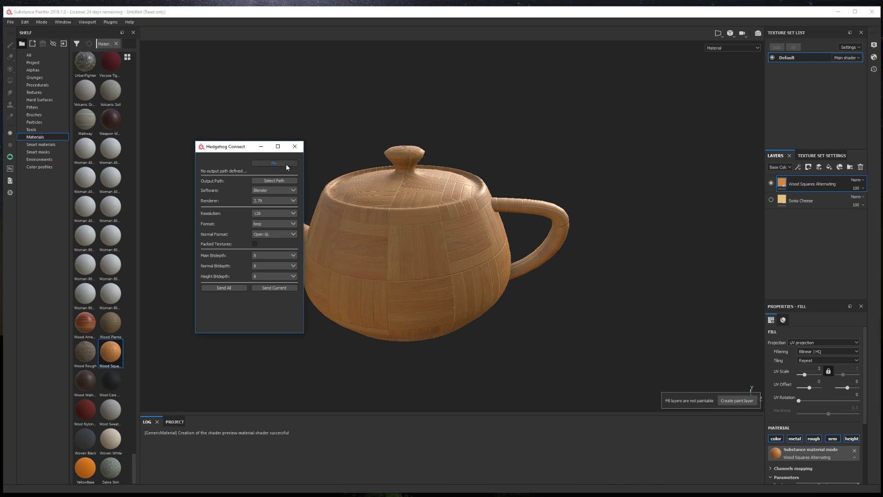
Set the output path to Desktop > test > SP Test > std > test
left_click(260, 180)
left_click(221, 264)
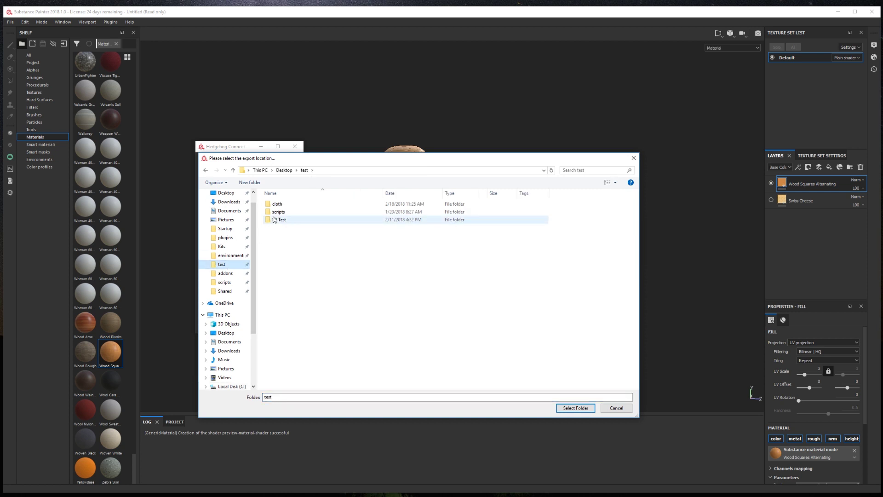
double_click(279, 219)
left_click(274, 216)
double_click(274, 216)
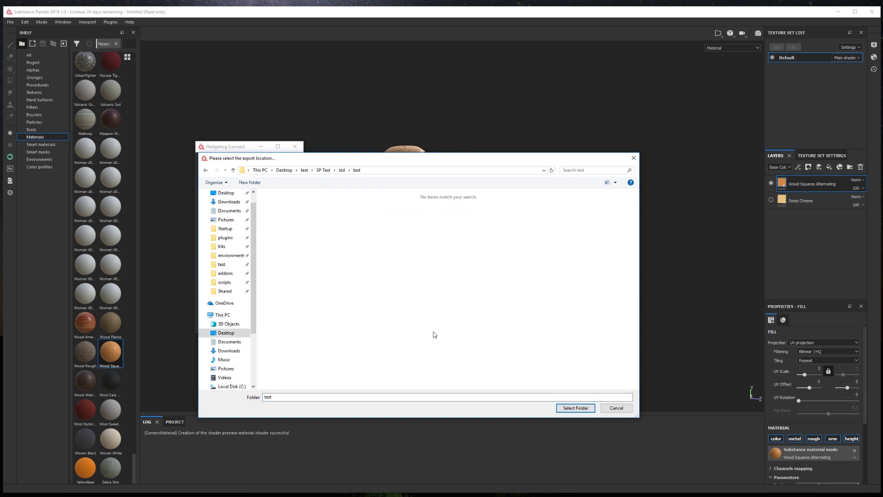
left_click(563, 407)
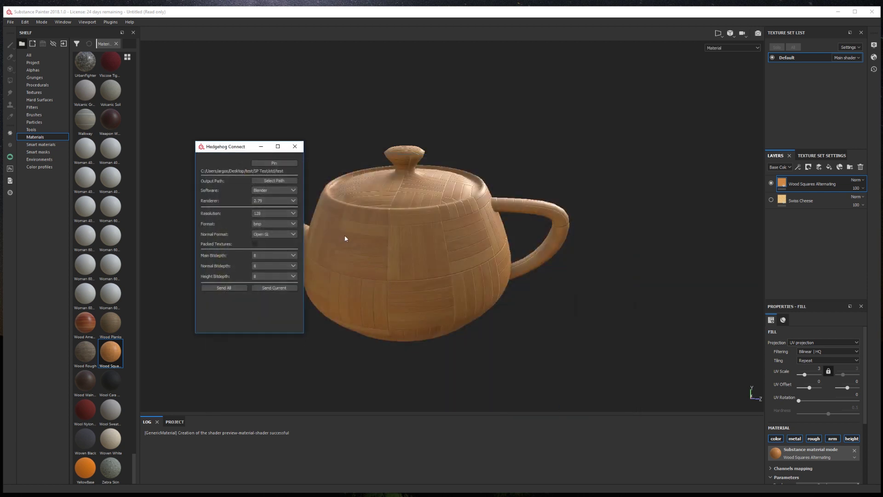
left_click(286, 193)
Choose Maya in the Hedgehog Connect Software dropdown
left_click(282, 205)
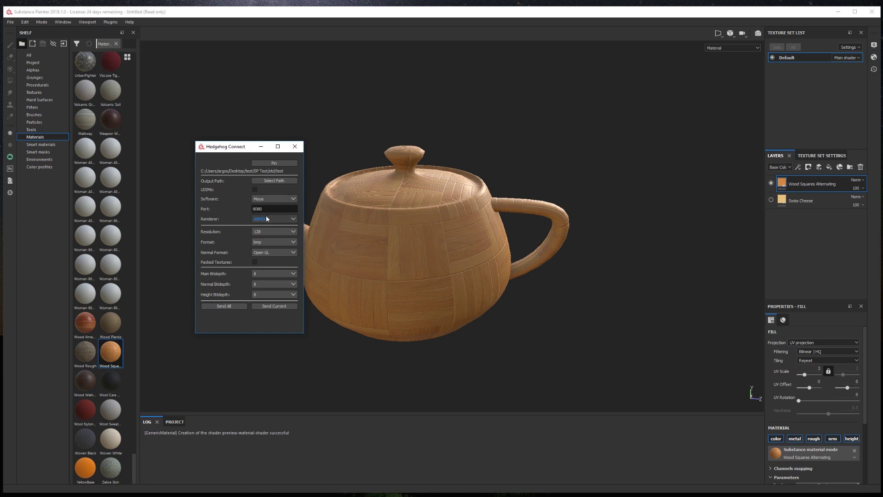
left_click(293, 220)
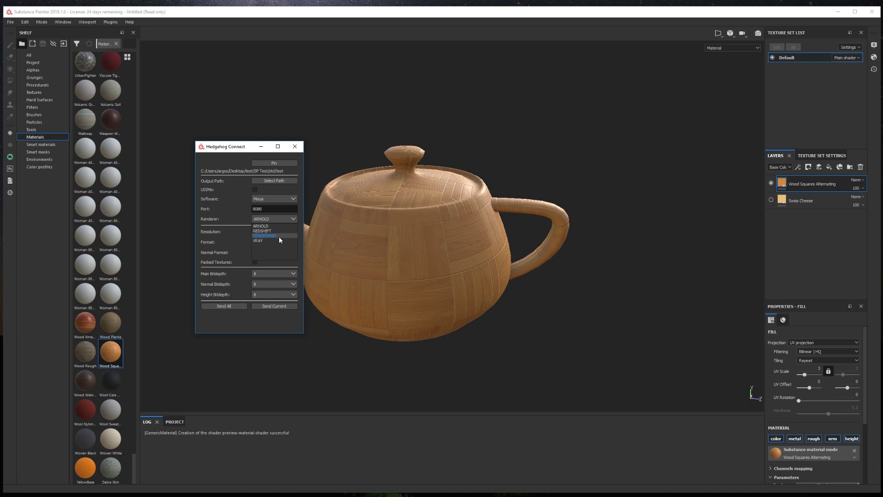
Set Redshift renderer, 2048 resolution, tiff, Open GL normals, and 16-bit normal and height depth
left_click(279, 232)
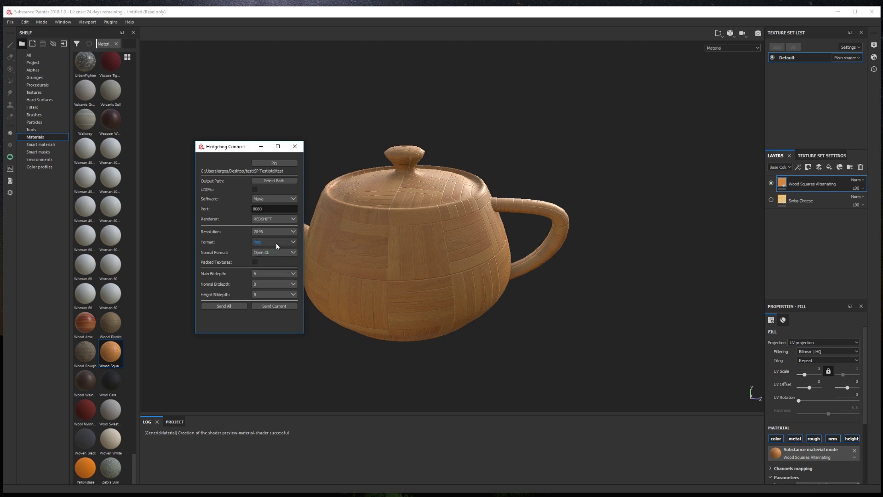
left_click(275, 243)
left_click_drag(296, 254, 298, 265)
left_click(275, 252)
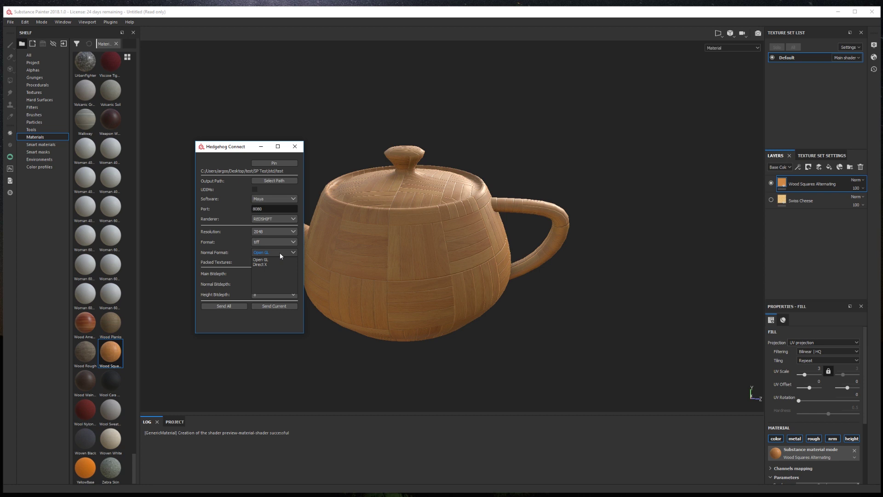
left_click(280, 253)
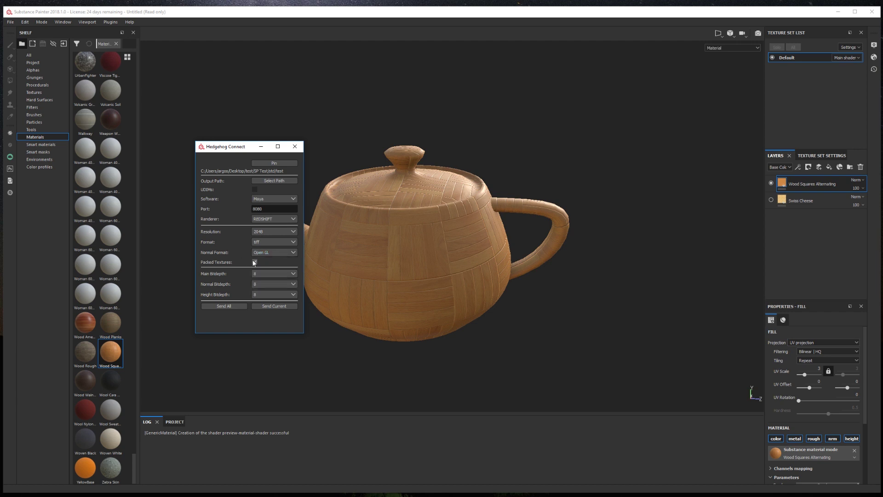
left_click(257, 262)
left_click(282, 286)
type("16")
left_click(287, 293)
type("16")
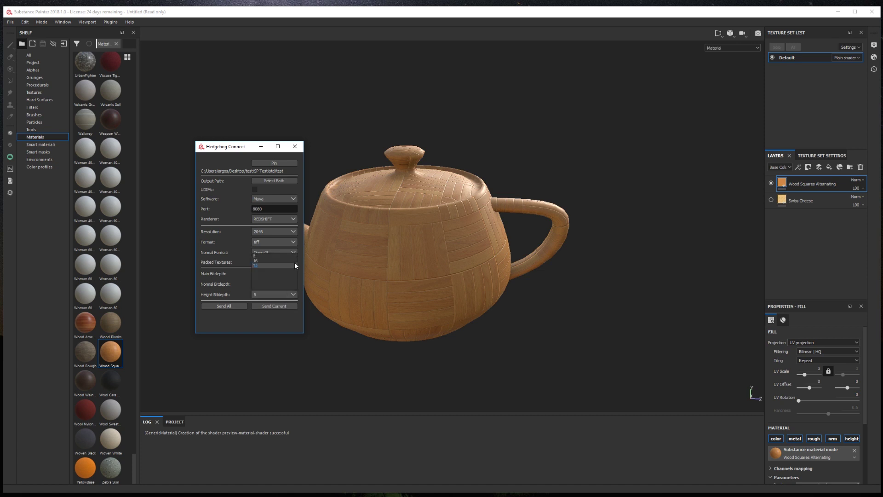
left_click(294, 262)
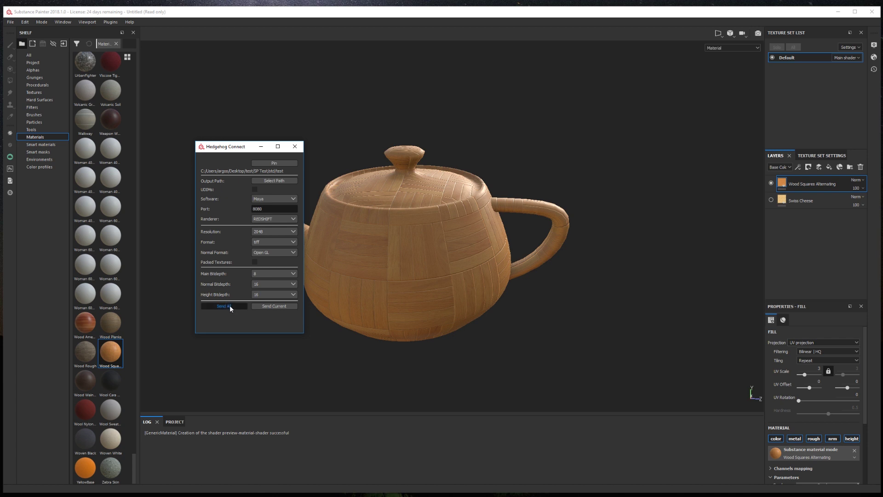
Send all textures to Maya, assign the received material to the teapot, and render in Redshift
left_click(230, 304)
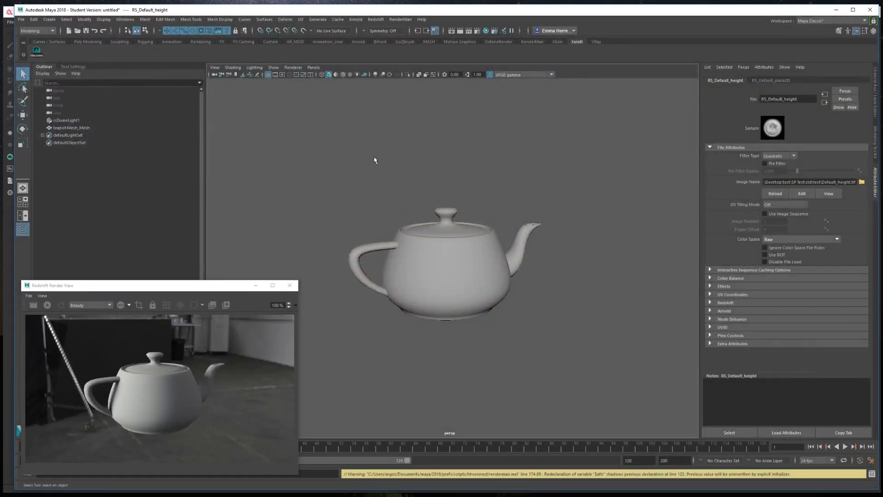
left_click(421, 252)
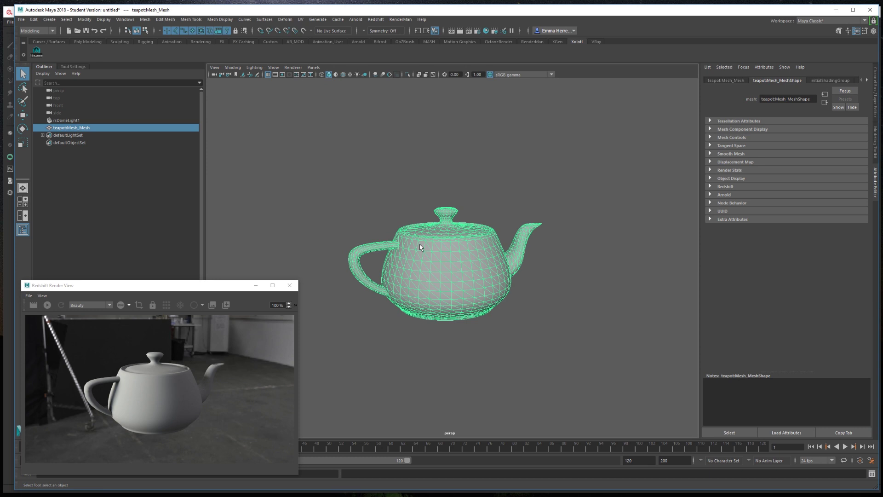
mouse_move(420, 248)
right_mouse_down()
mouse_move(431, 450)
mouse_move(461, 451)
right_mouse_up()
left_click(310, 357)
left_click(47, 304)
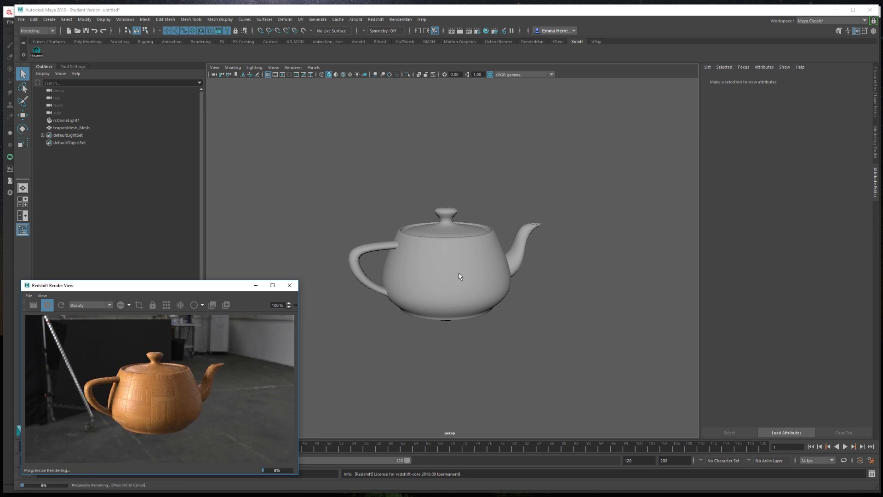
mouse_move(460, 276)
left_mouse_down("alt")
mouse_move(424, 305)
mouse_move(451, 289)
left_mouse_up("alt")
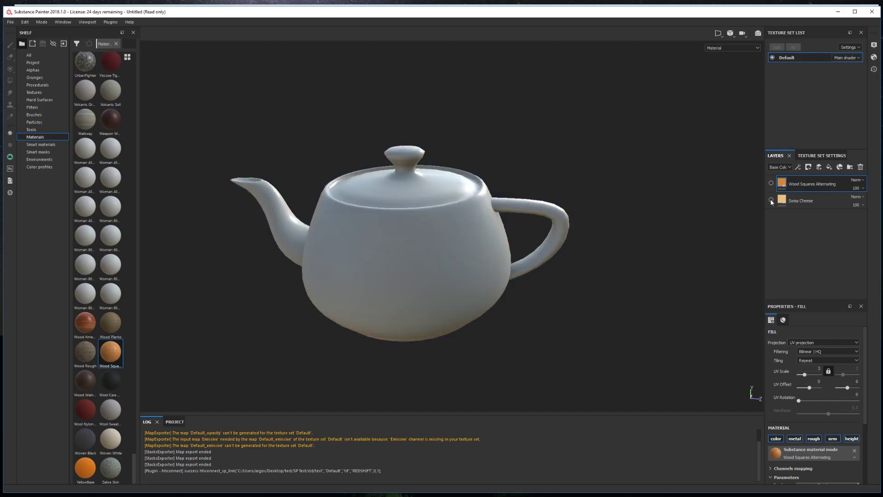
Show the Swiss Cheese layer so the teapot turns cheesy yellow, and bring back Hedgehog Connect
left_click(9, 157)
left_click(224, 306)
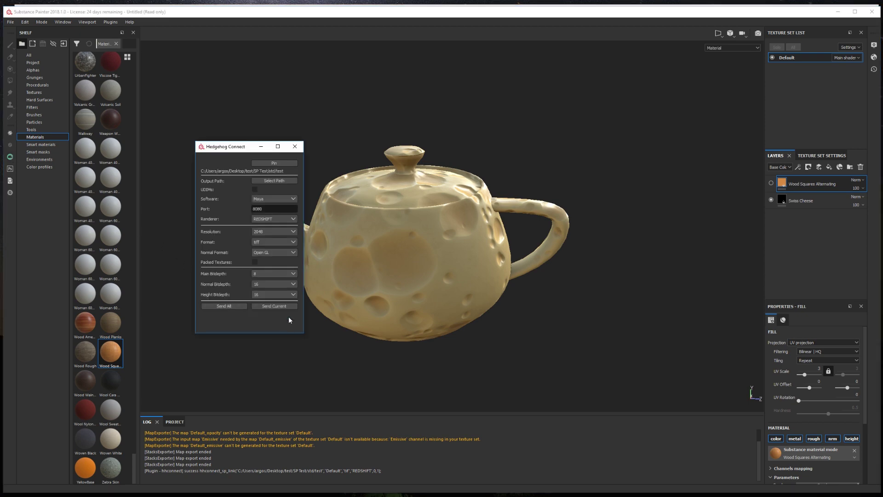